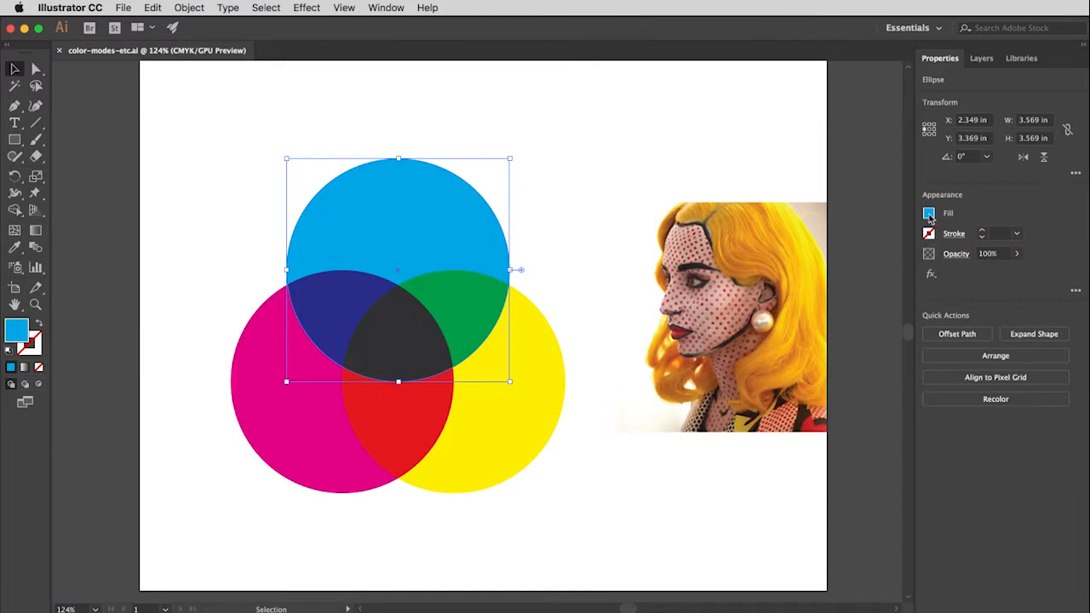
Examine the cyan circle's CMYK fill values in the Color Mixer.
click(929, 213)
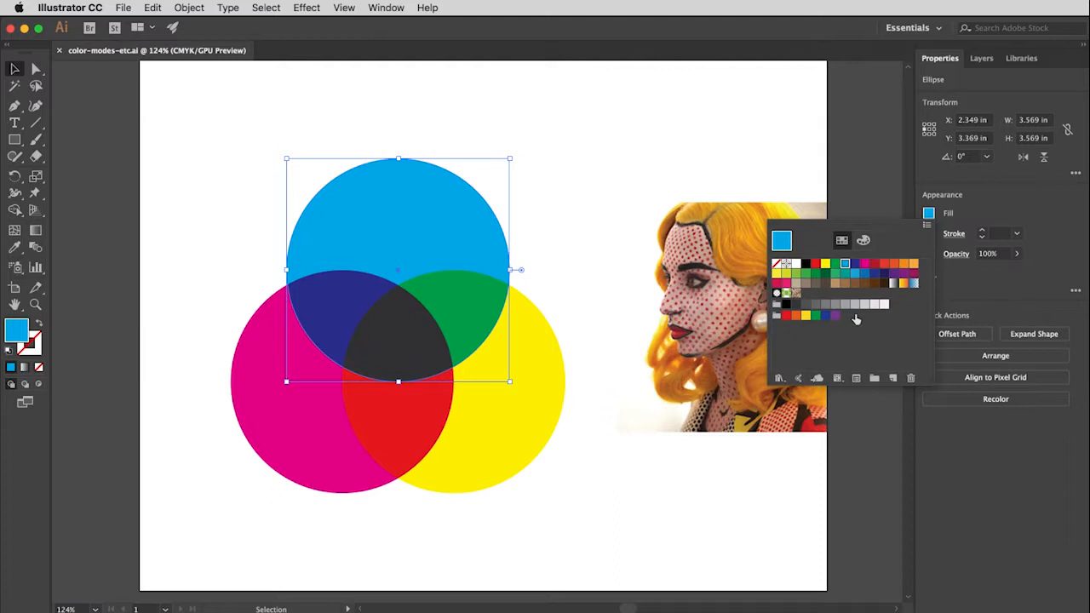
click(864, 242)
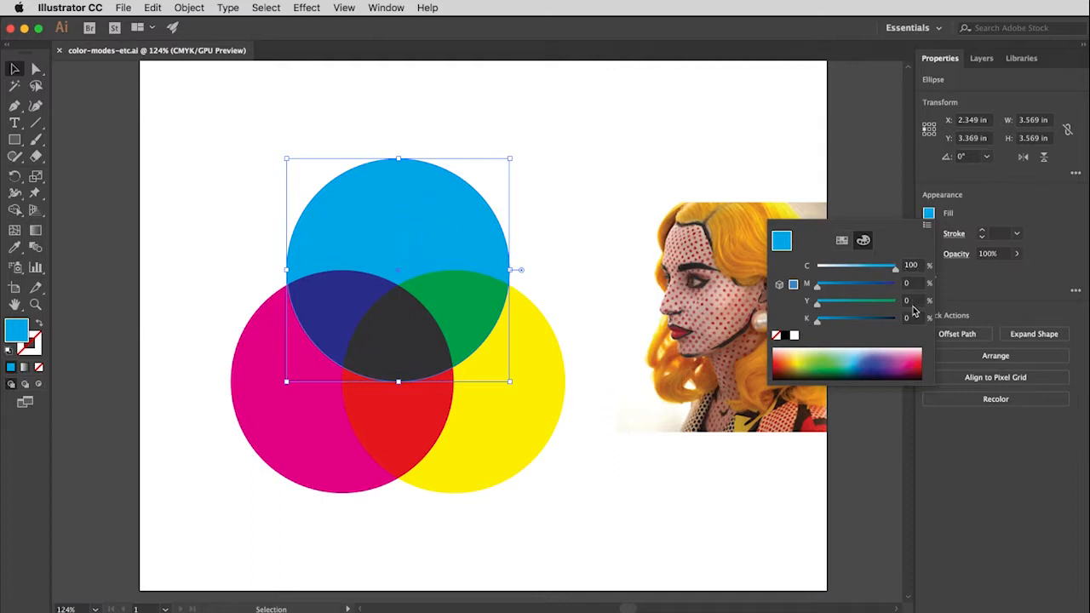
click(301, 425)
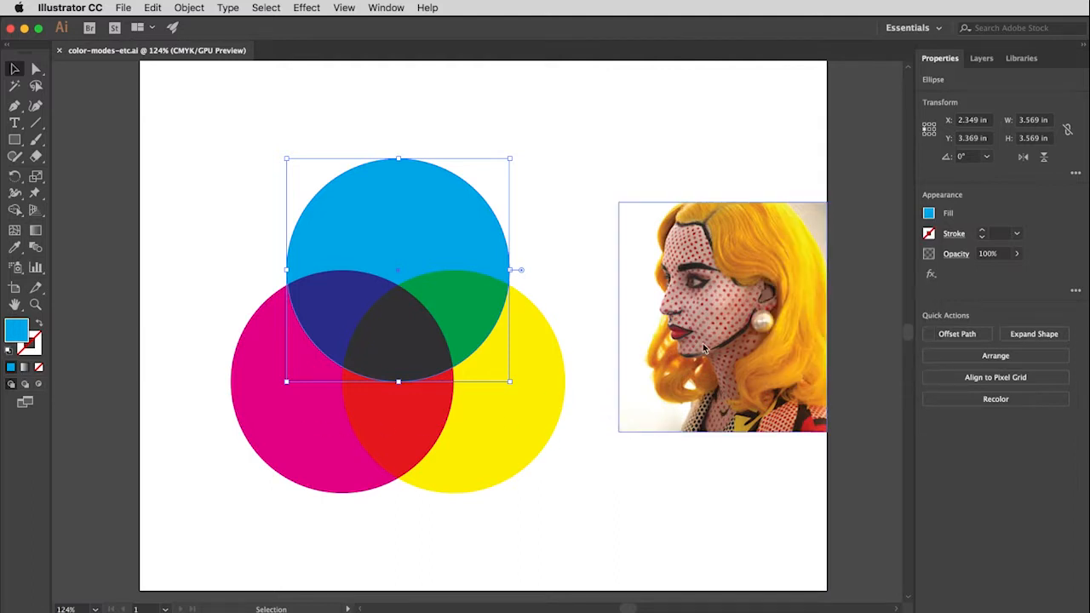
Try the Grayscale color mode on the magenta circle's fill and undo the change.
click(297, 430)
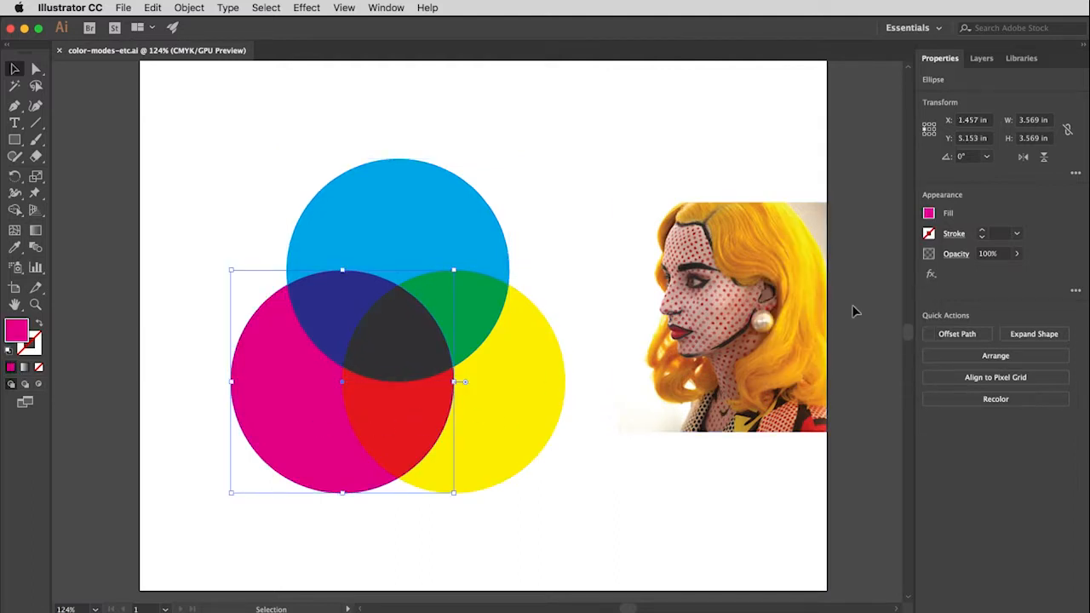
click(928, 214)
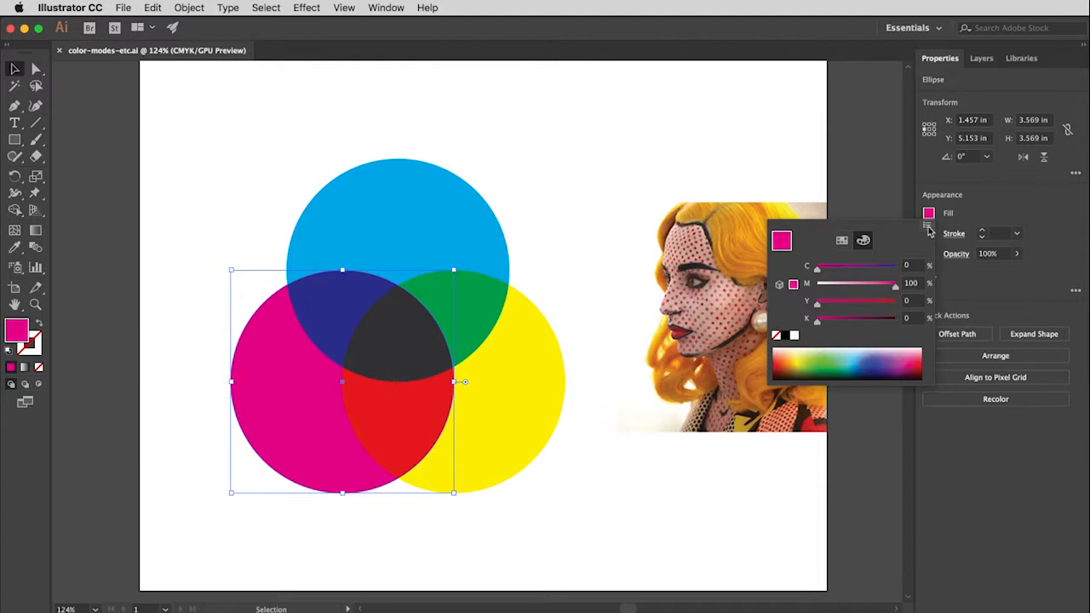
click(927, 227)
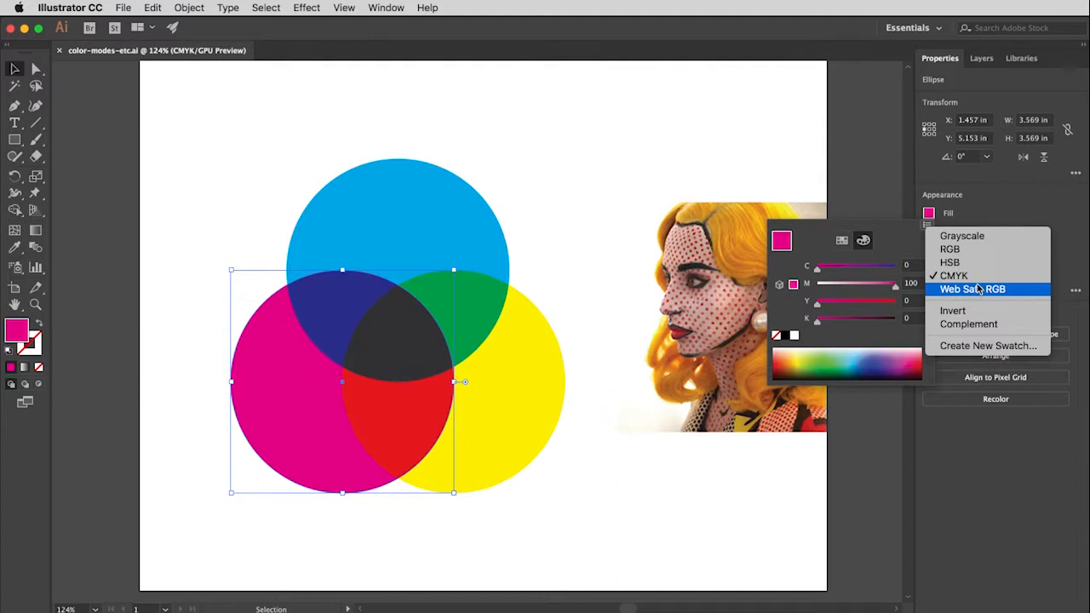
click(962, 237)
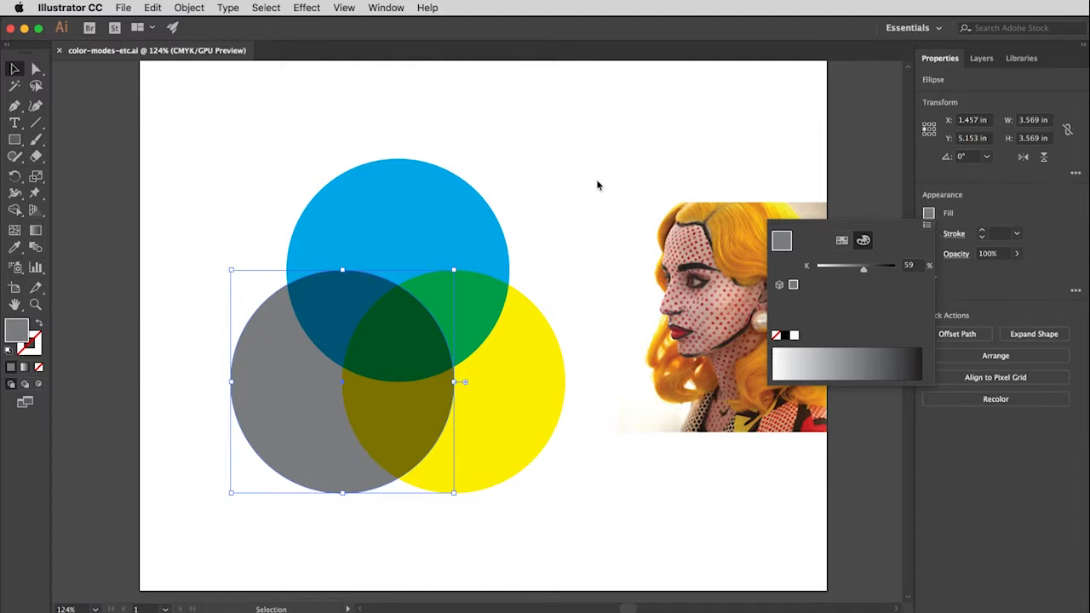
click(221, 227)
key(ctrl+z)
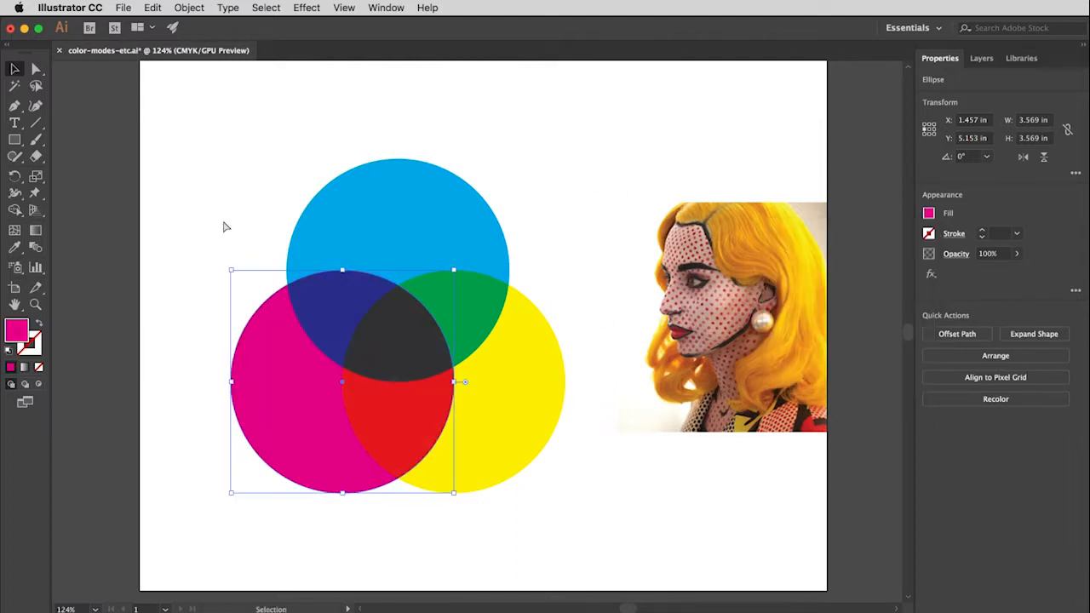
Switch the magenta circle's fill to the RGB color mode in the Color Mixer.
click(929, 214)
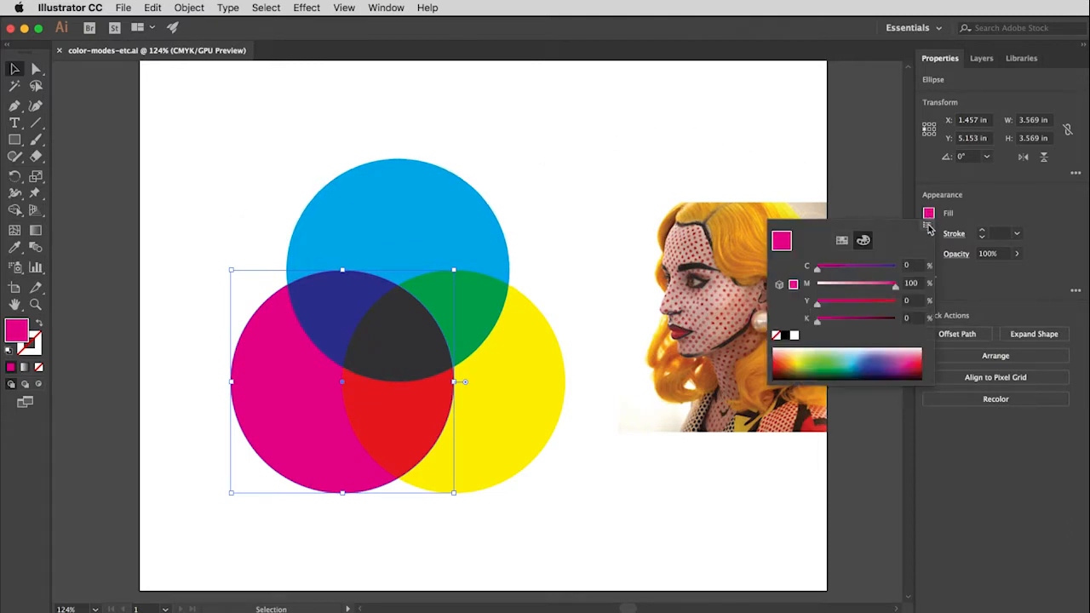
click(929, 226)
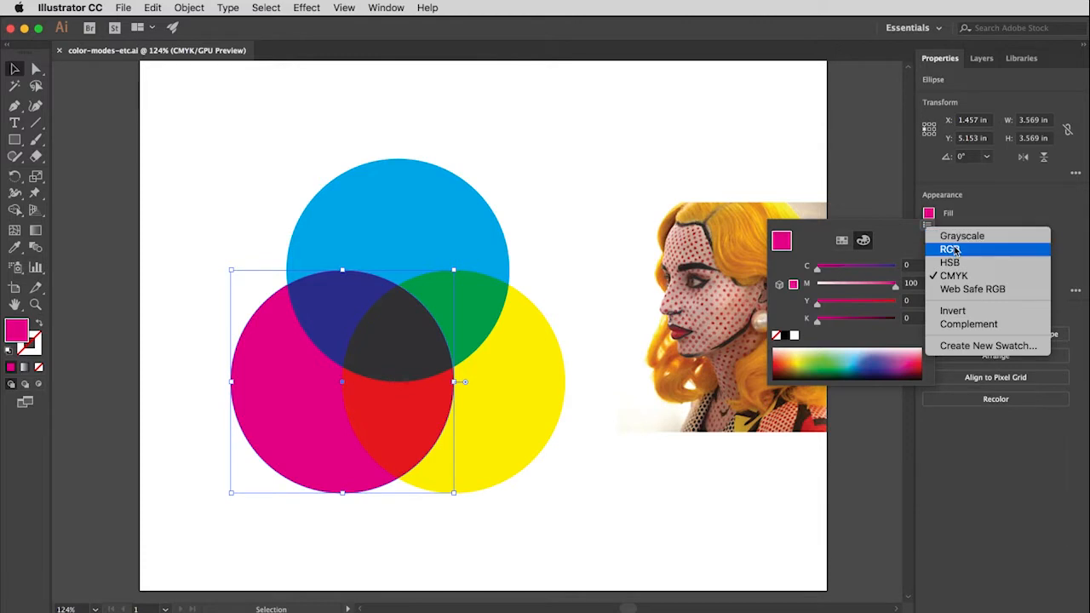
click(958, 249)
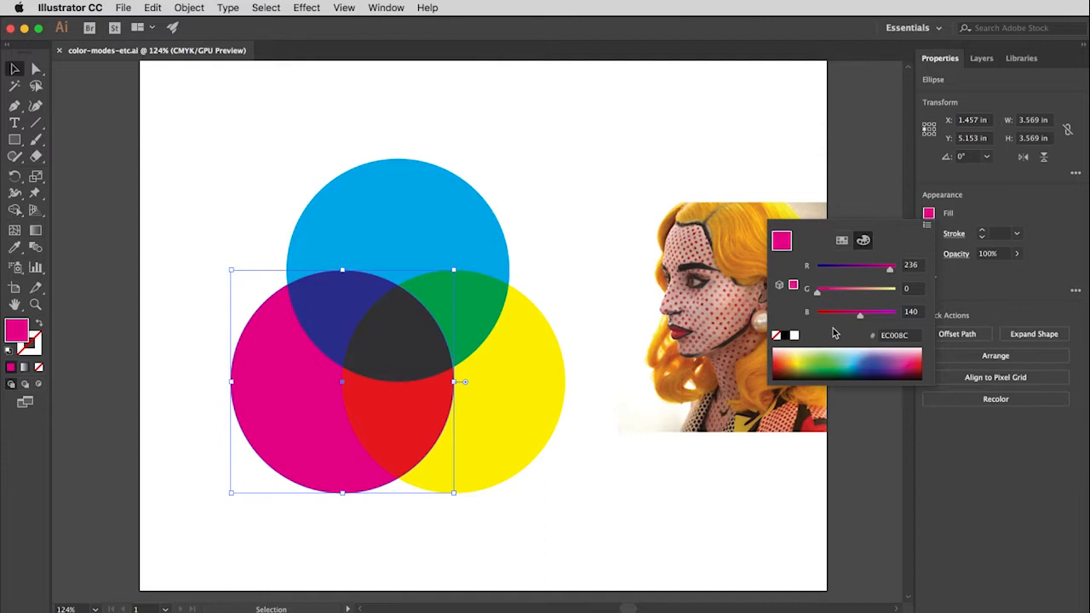
click(203, 122)
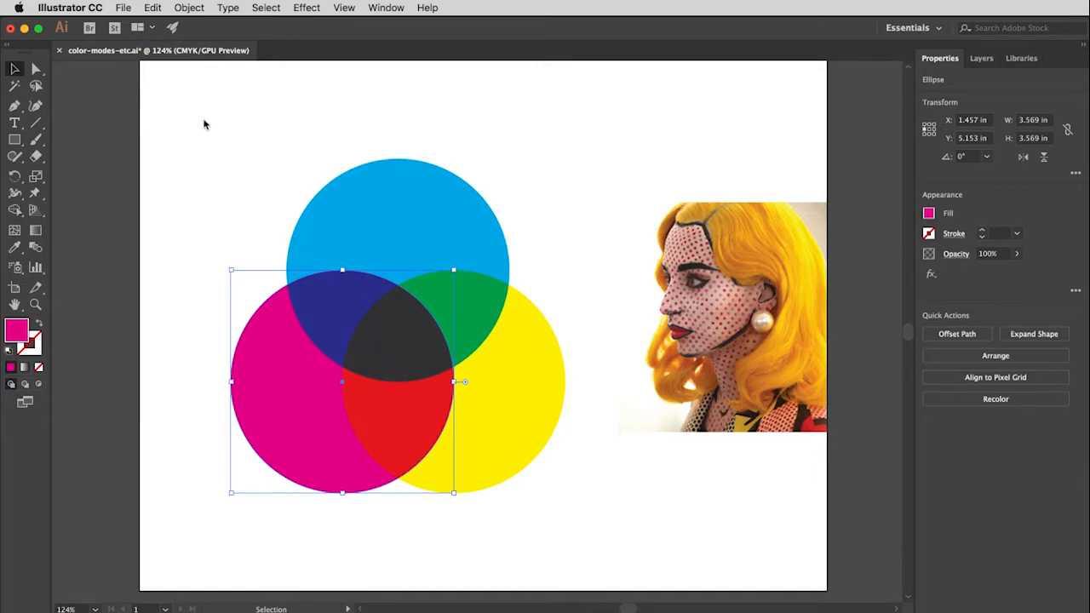
Check the document color mode options without changing them and clear the selection.
click(123, 8)
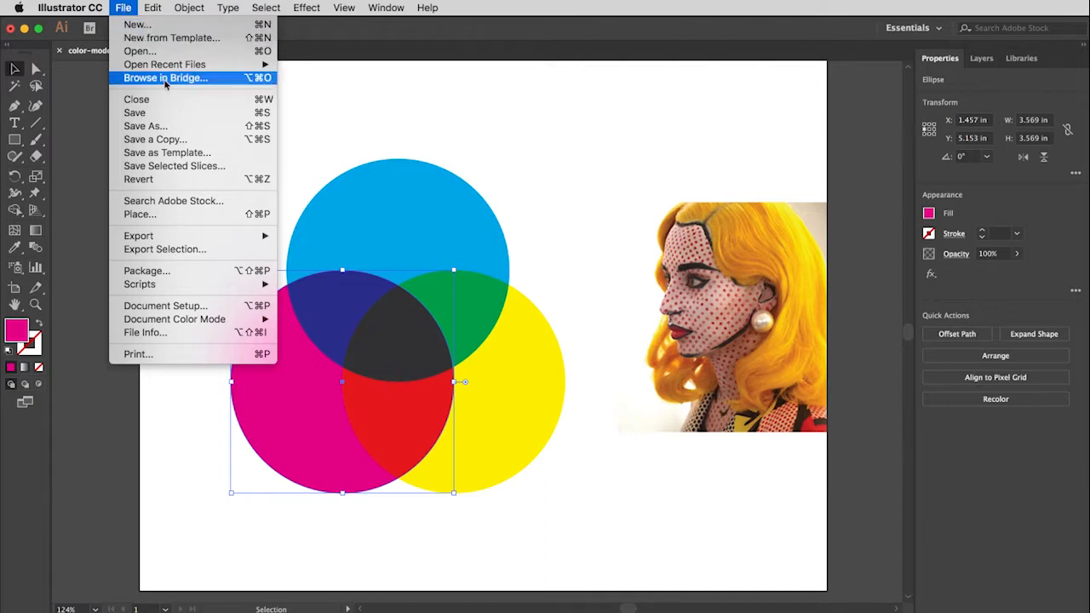
mouse_move(228, 320)
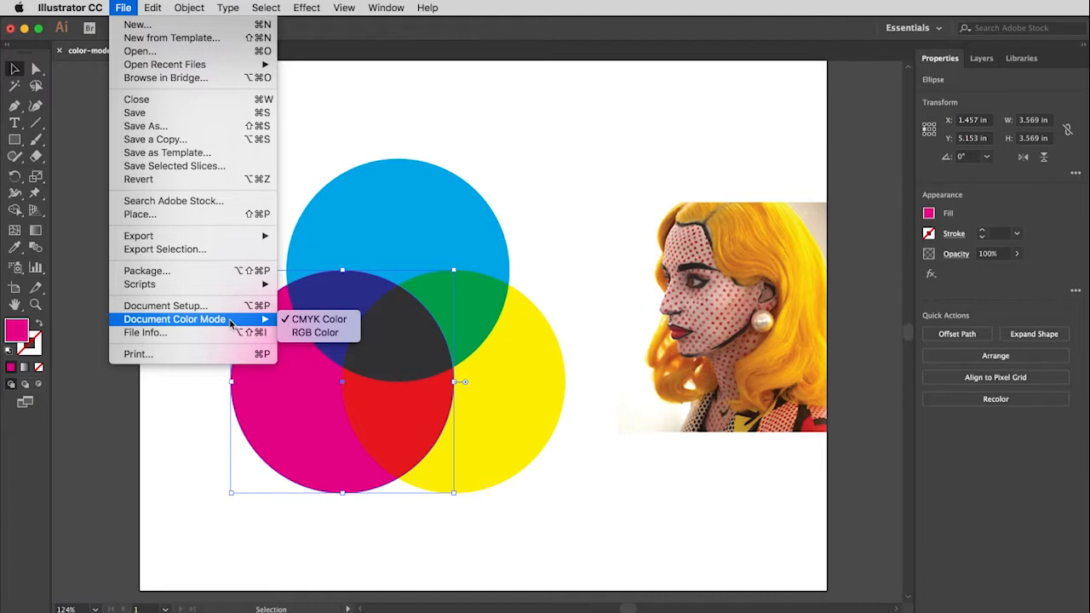
click(531, 102)
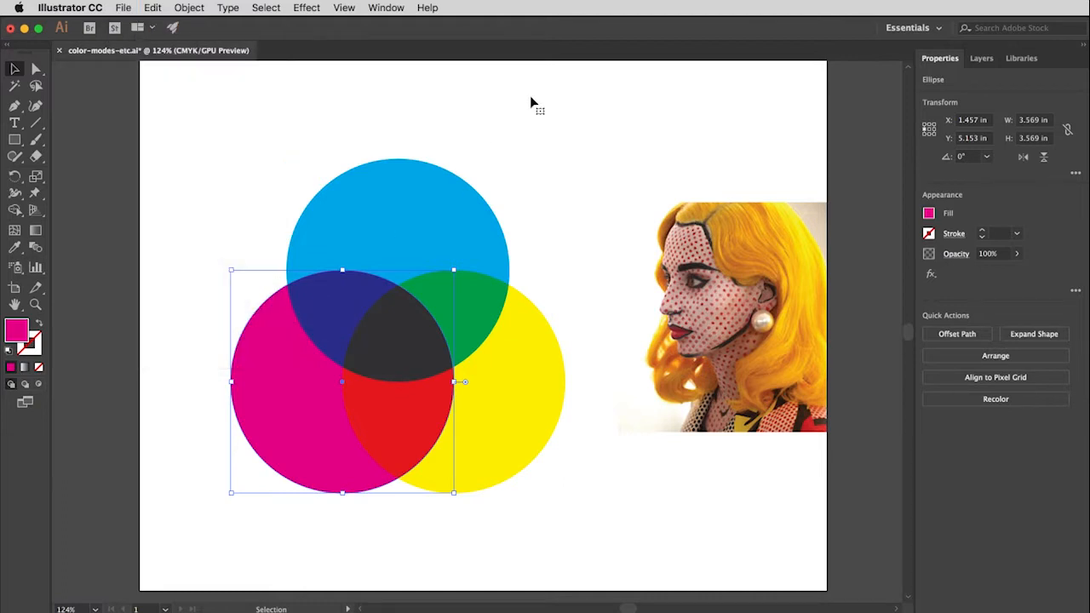
click(531, 103)
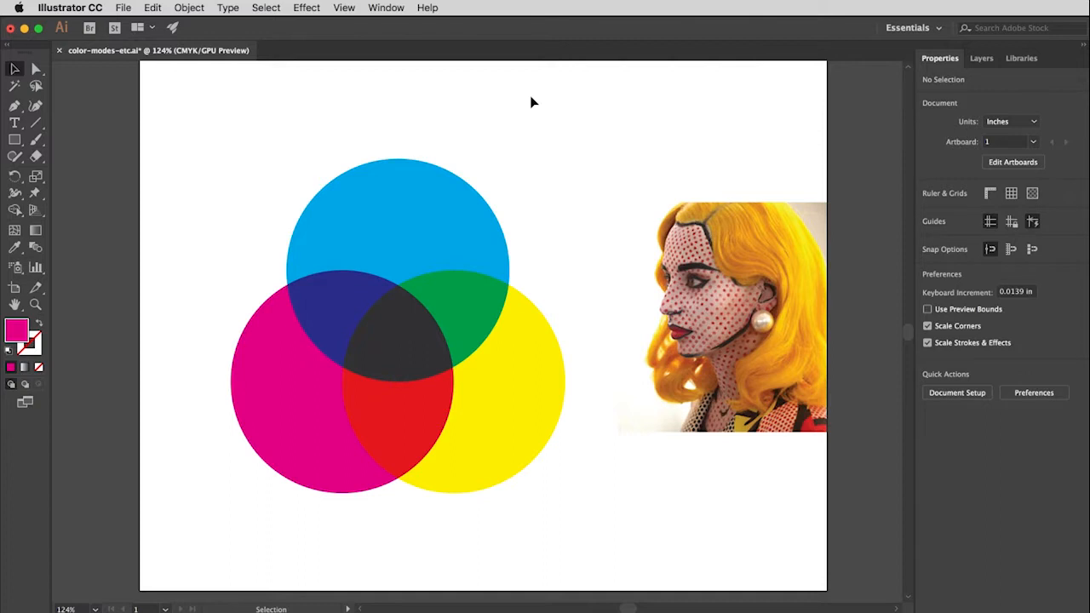
Switch the cyan circle's fill options to swatches and recolor the circle with the Eyedropper using the golden hair in the photo.
click(423, 239)
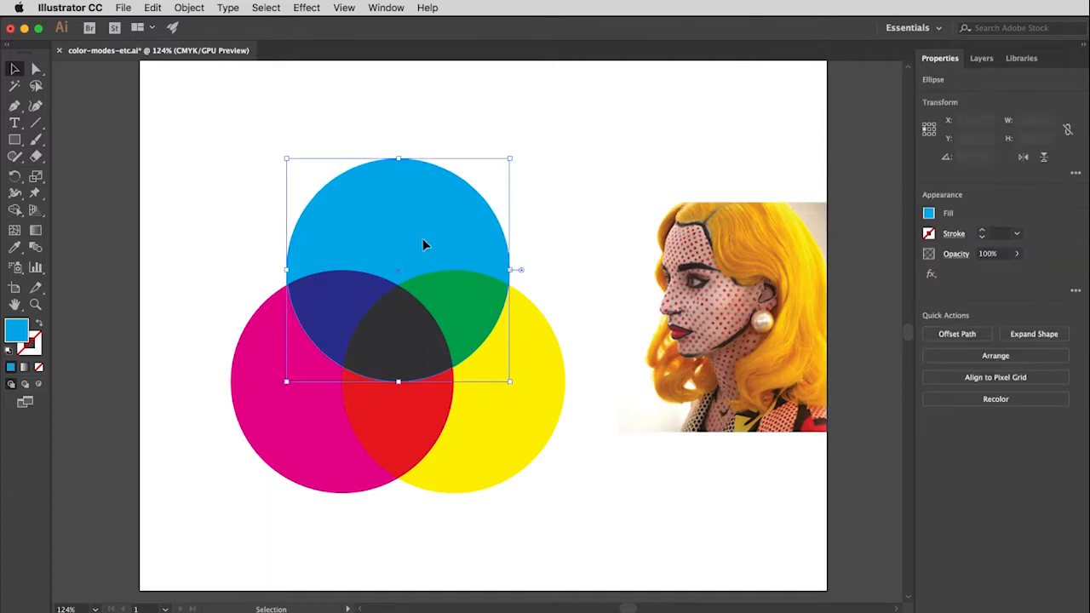
click(929, 213)
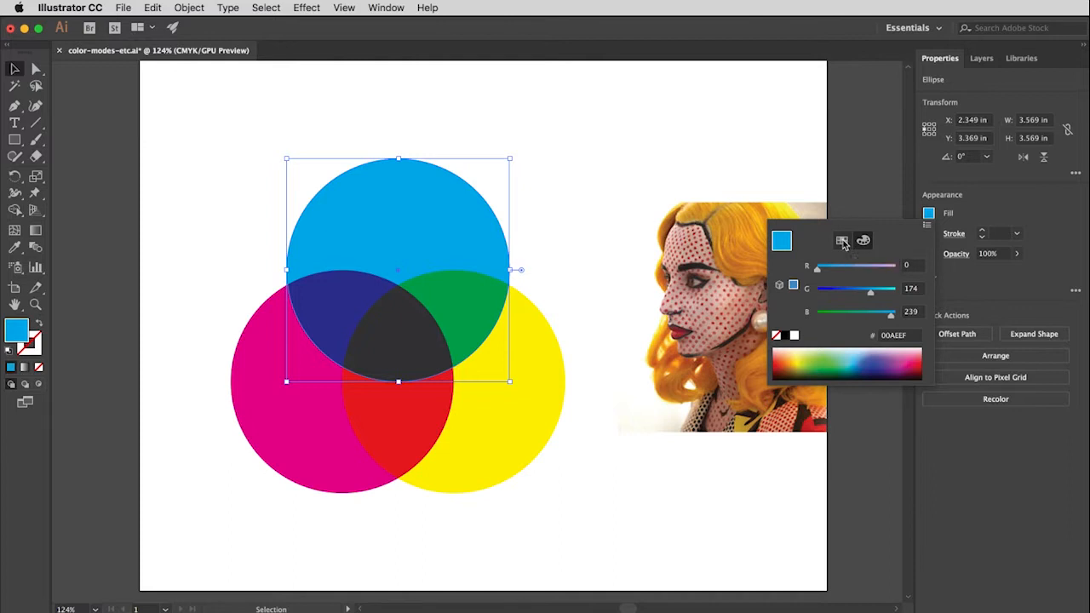
click(843, 242)
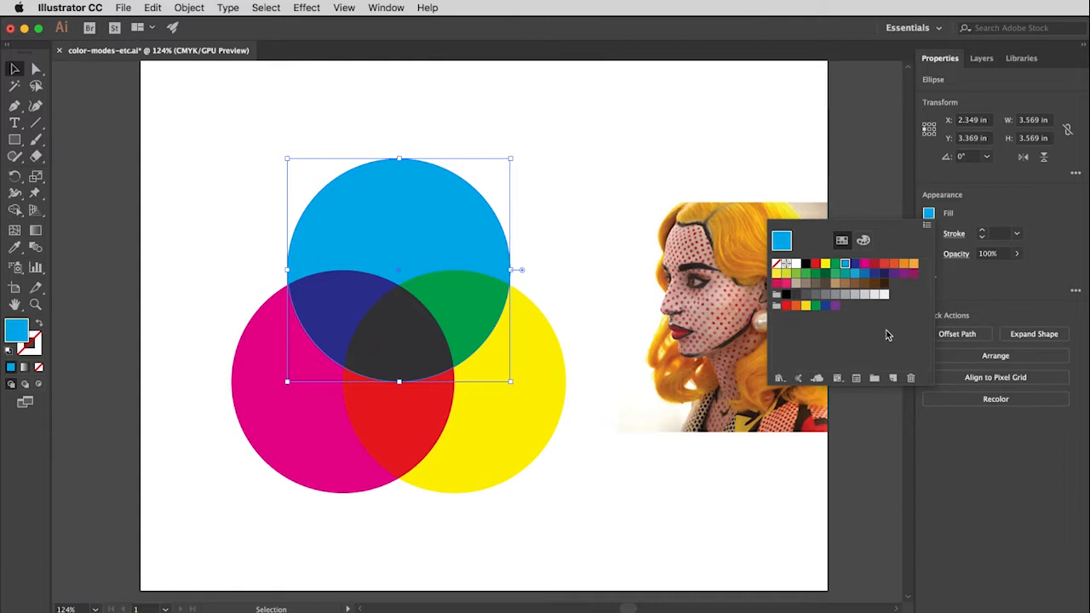
click(931, 216)
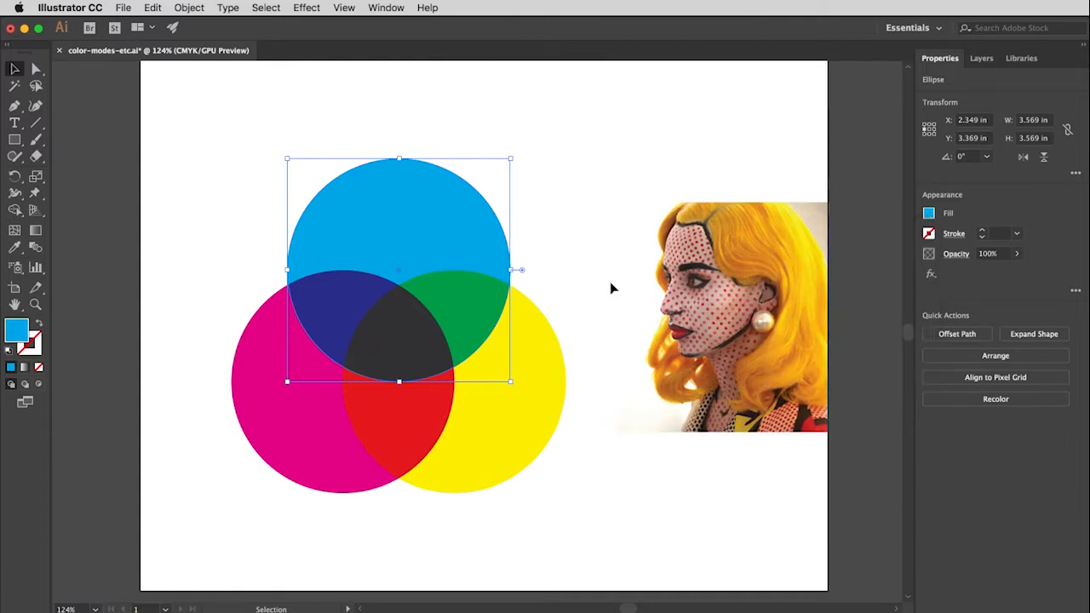
click(15, 247)
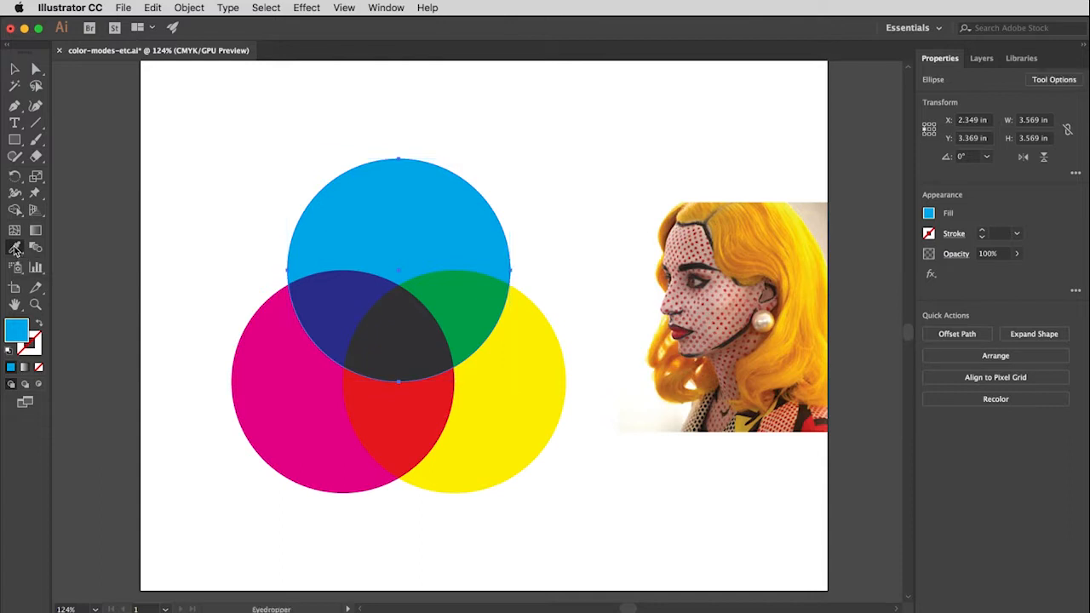
click(796, 338)
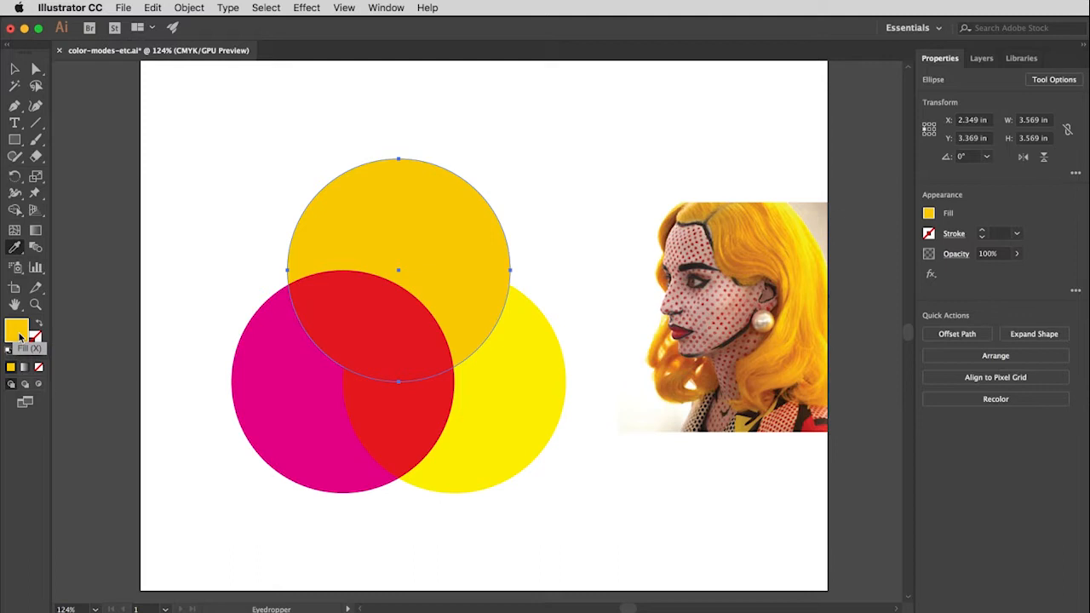
Save the top circle's sampled fill as a global CMYK process color swatch named "golden yellow".
click(929, 215)
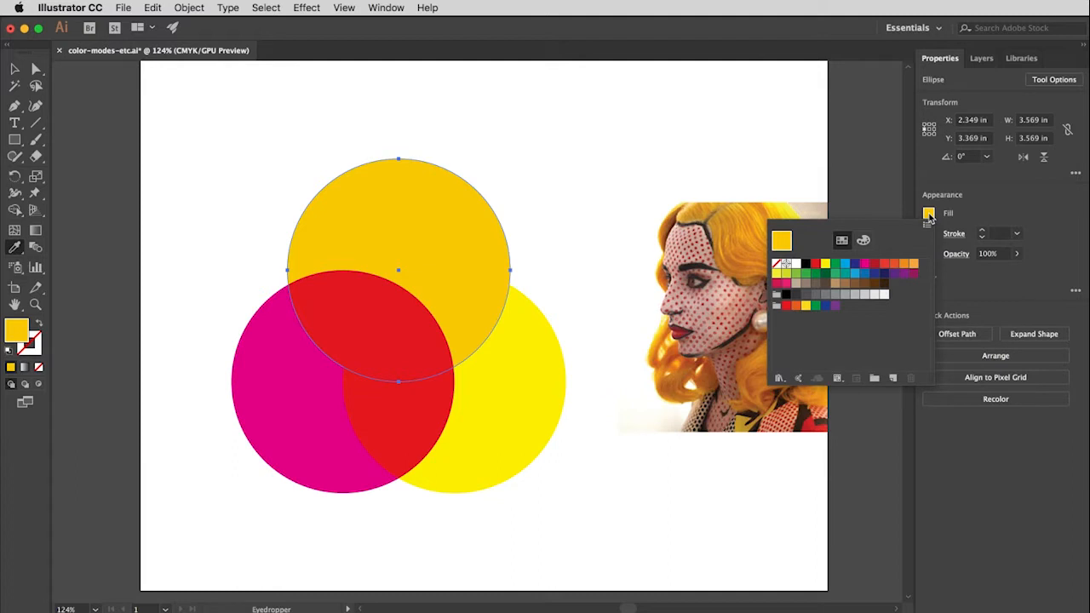
click(928, 224)
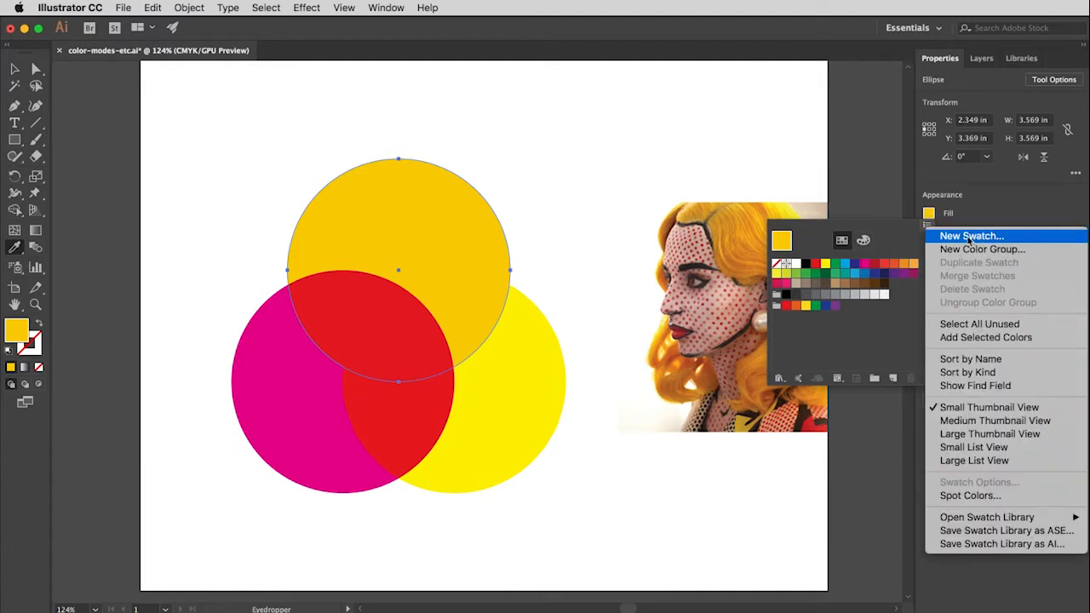
click(968, 236)
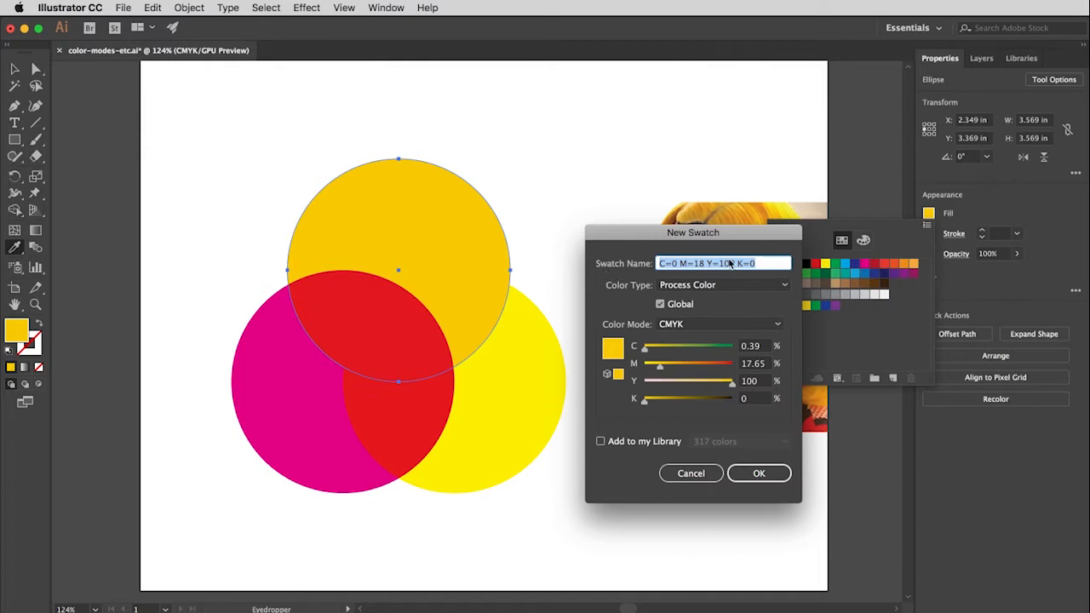
text(golden )
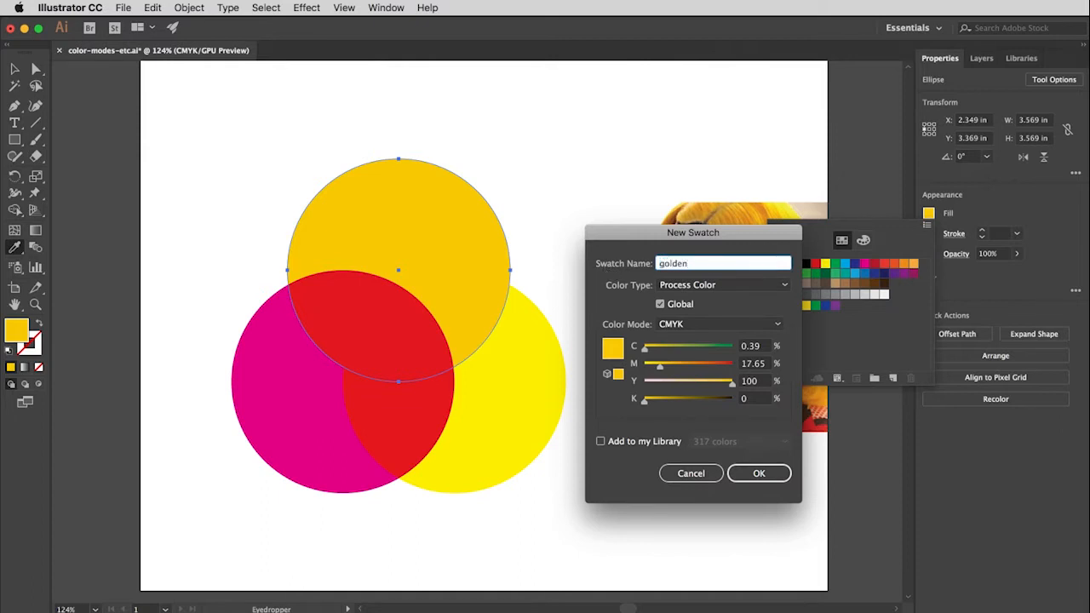
text(yellow)
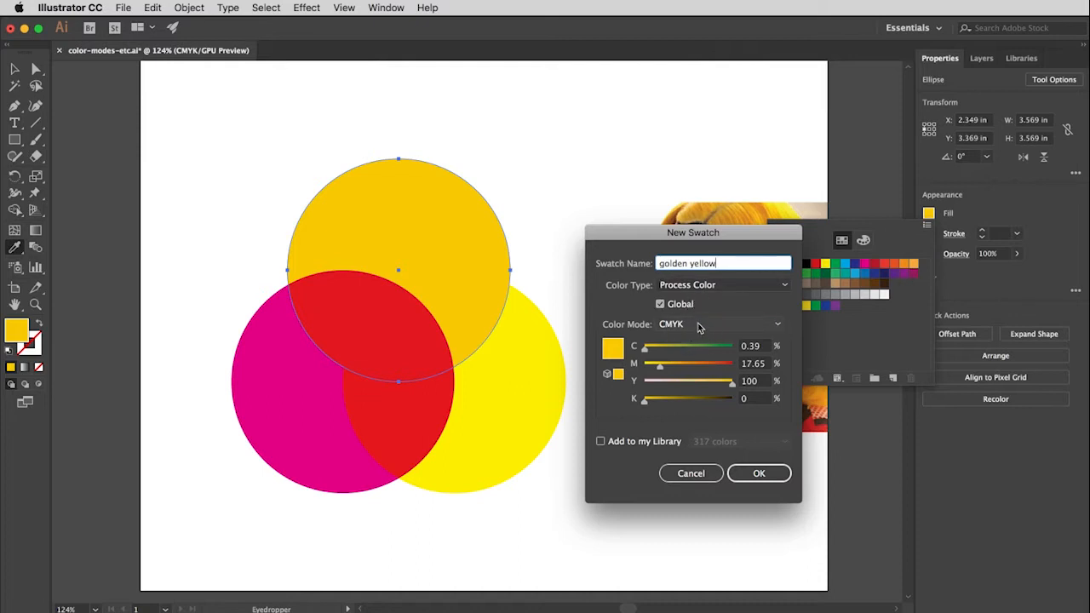
click(759, 474)
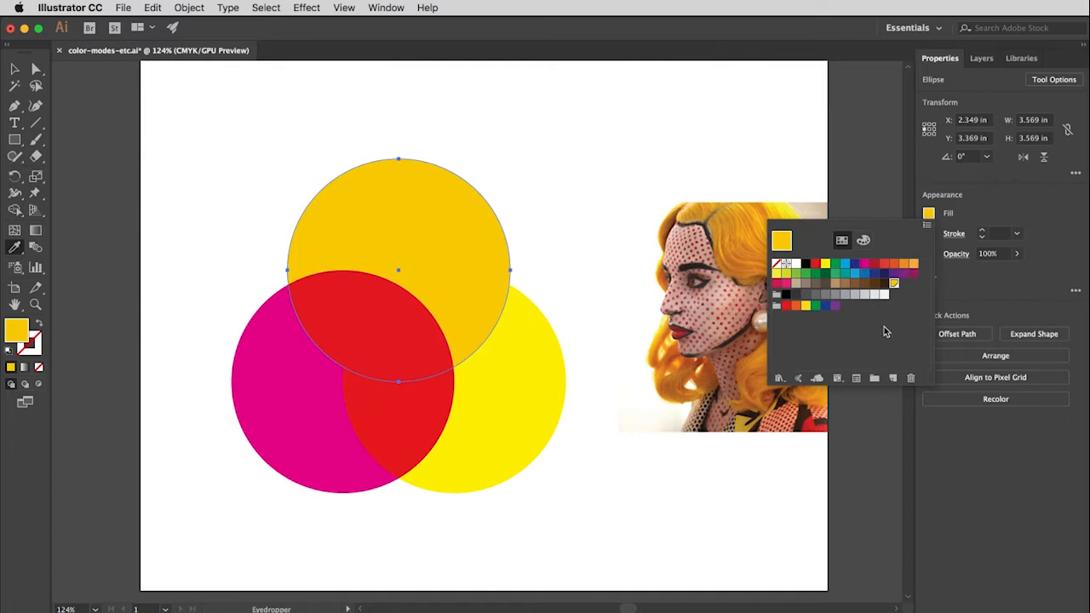
Open the Ice Cream swatch library from the Foods category and enlarge it to show all its color groups.
click(779, 379)
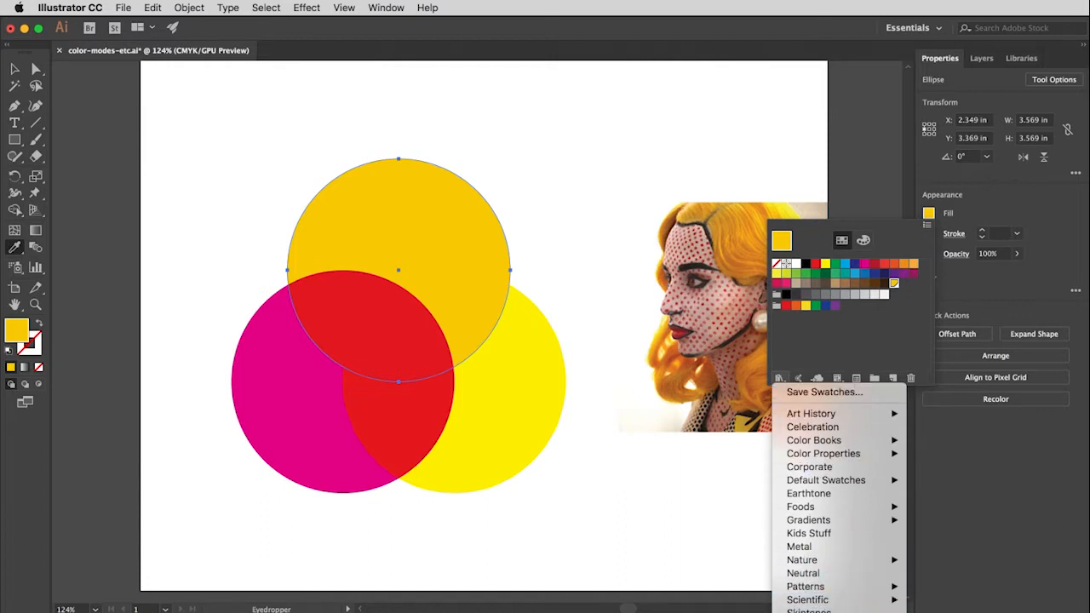
mouse_move(843, 561)
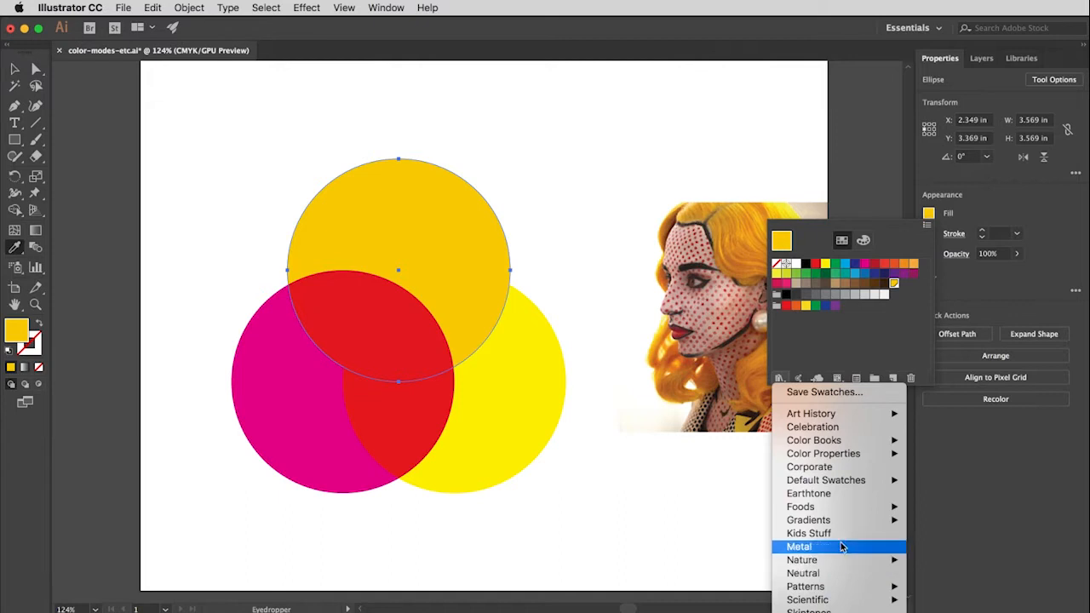
mouse_move(841, 508)
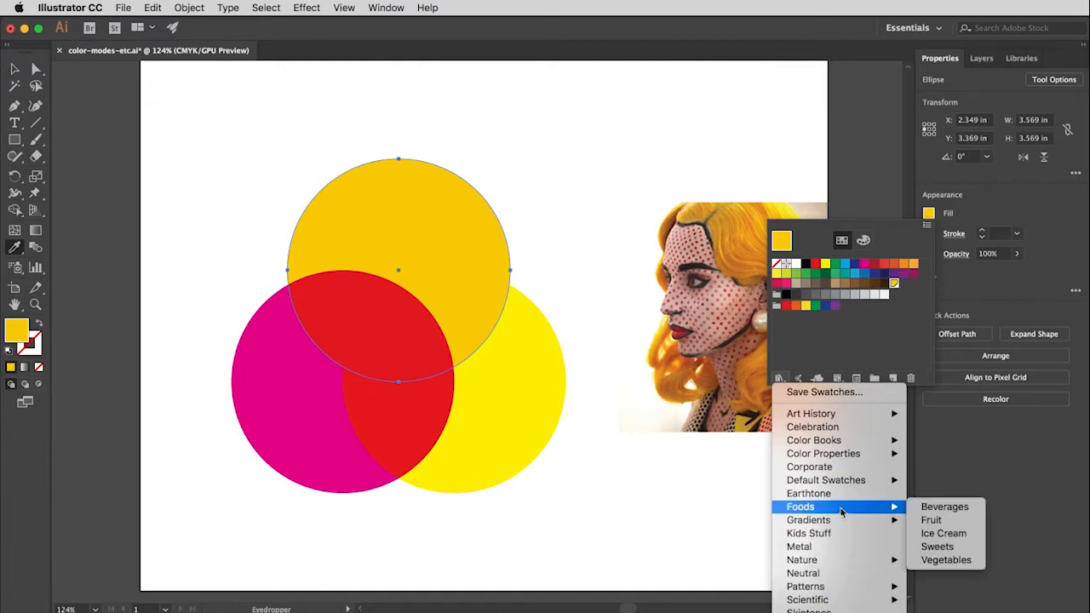
mouse_move(834, 458)
click(956, 537)
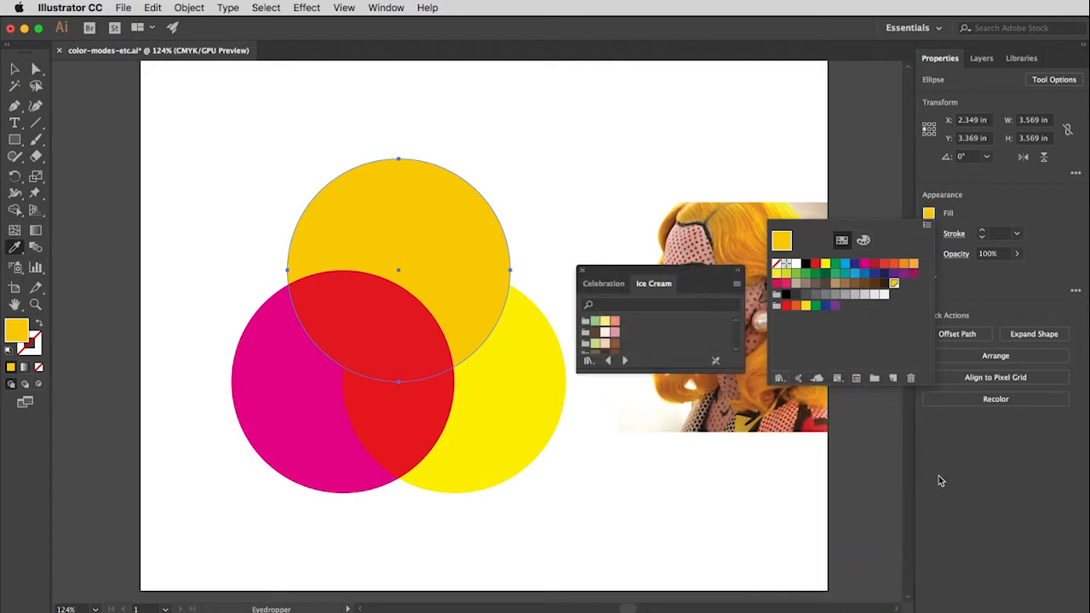
click(681, 372)
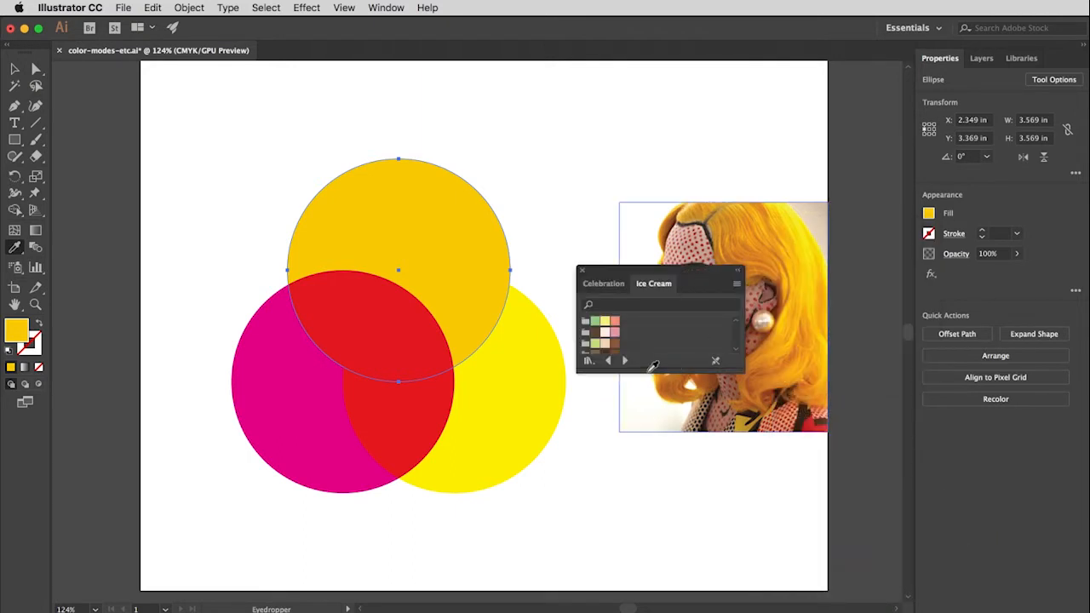
drag(653, 370, 653, 469)
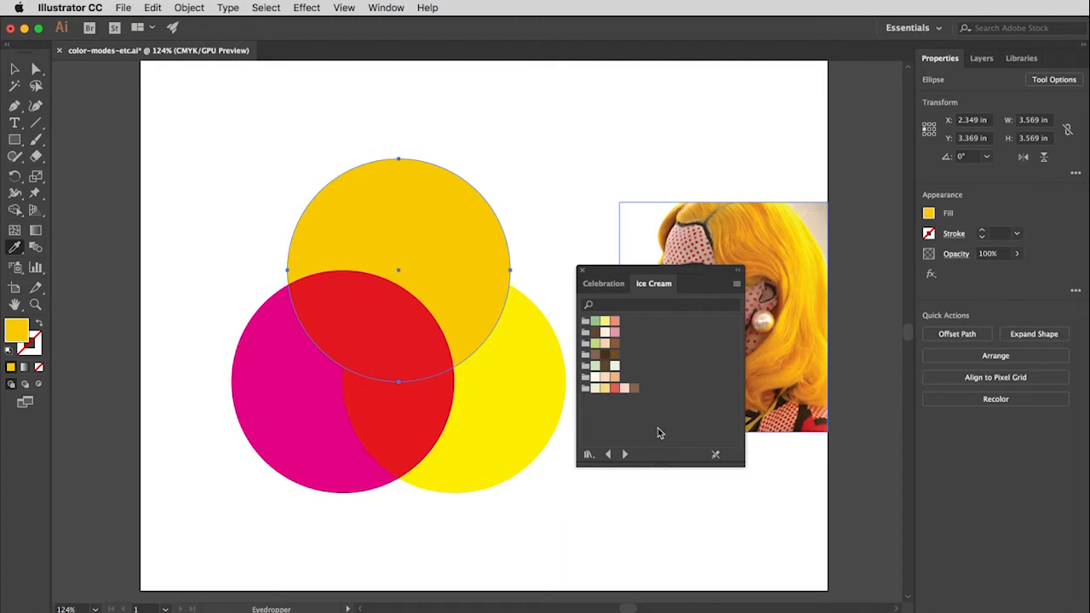
Fill the top circle with the light green from the first Ice Cream color group and add that color to the document swatches.
click(596, 322)
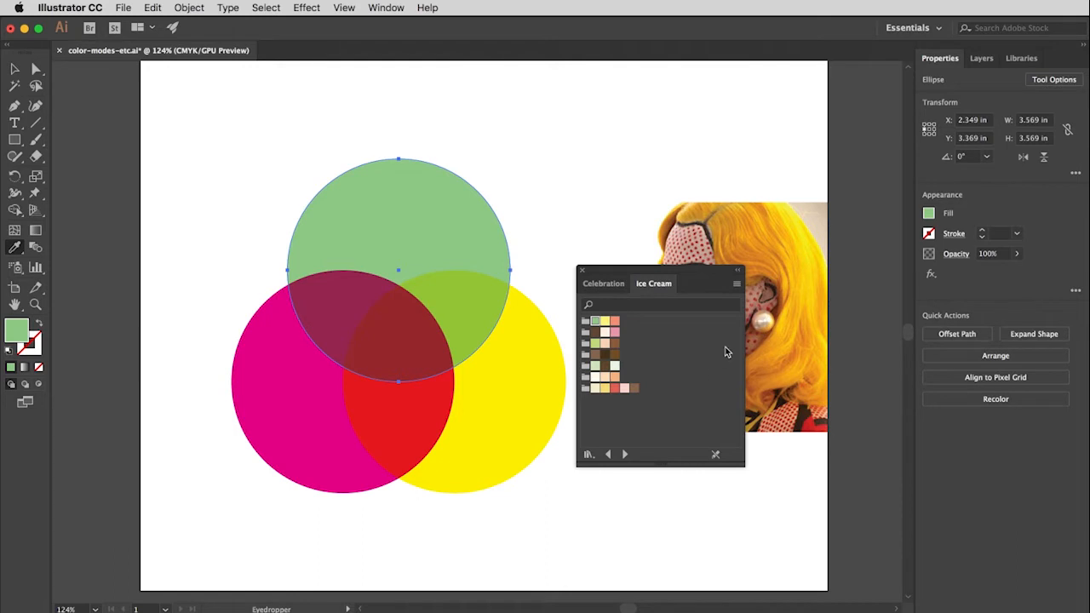
click(737, 284)
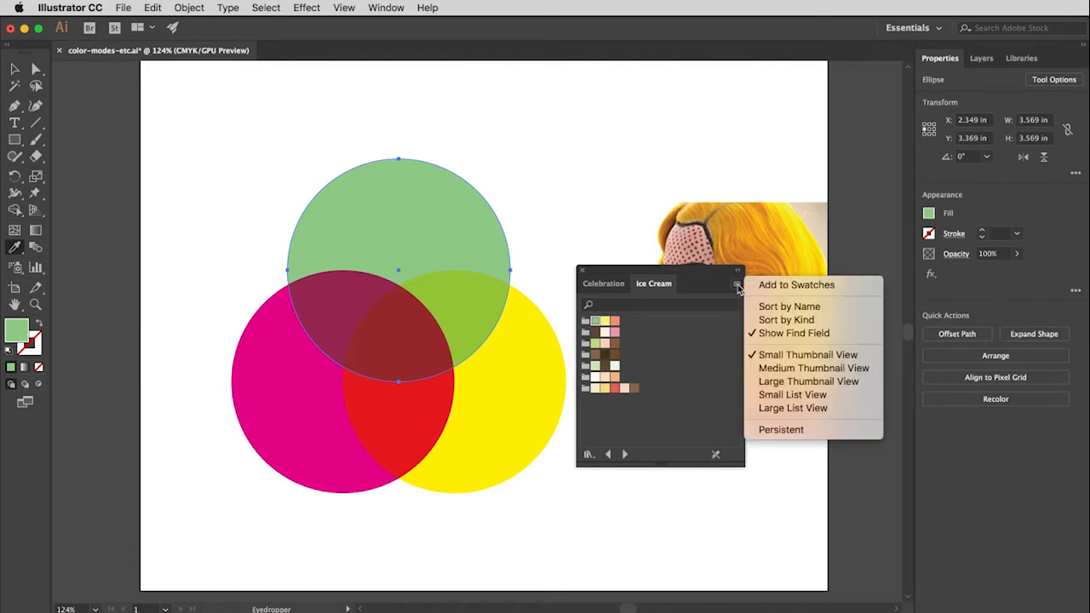
click(785, 288)
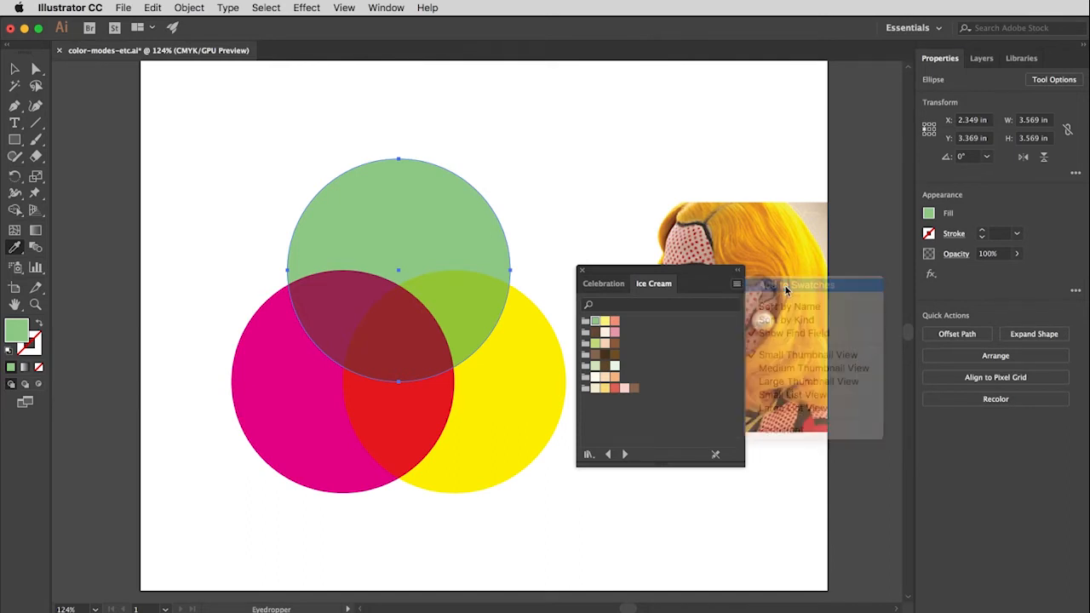
Delete the added light green swatch from the document swatches in the circle's fill options.
click(929, 215)
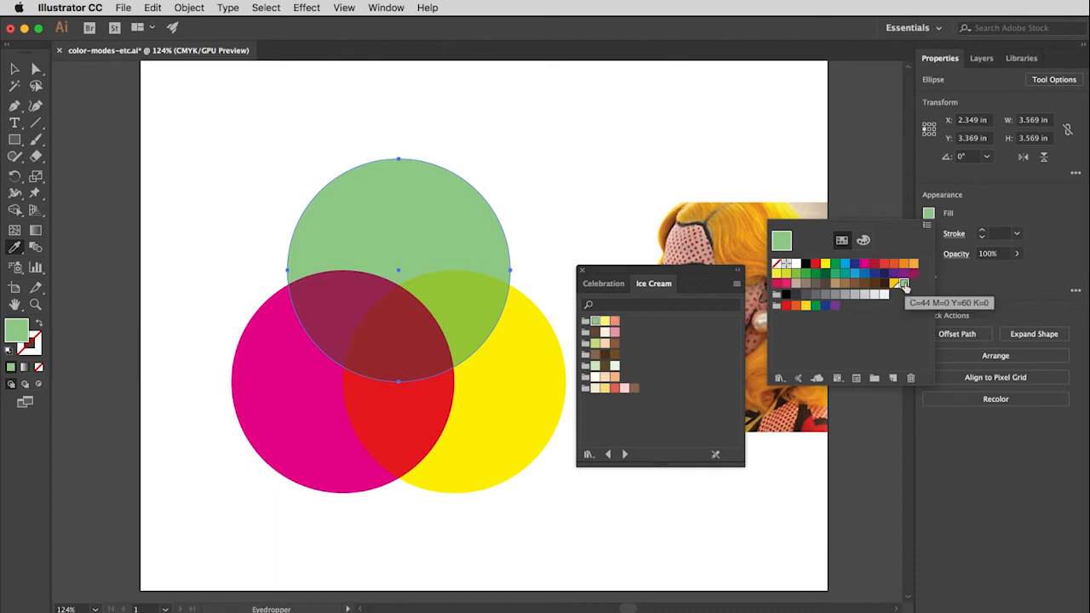
click(911, 380)
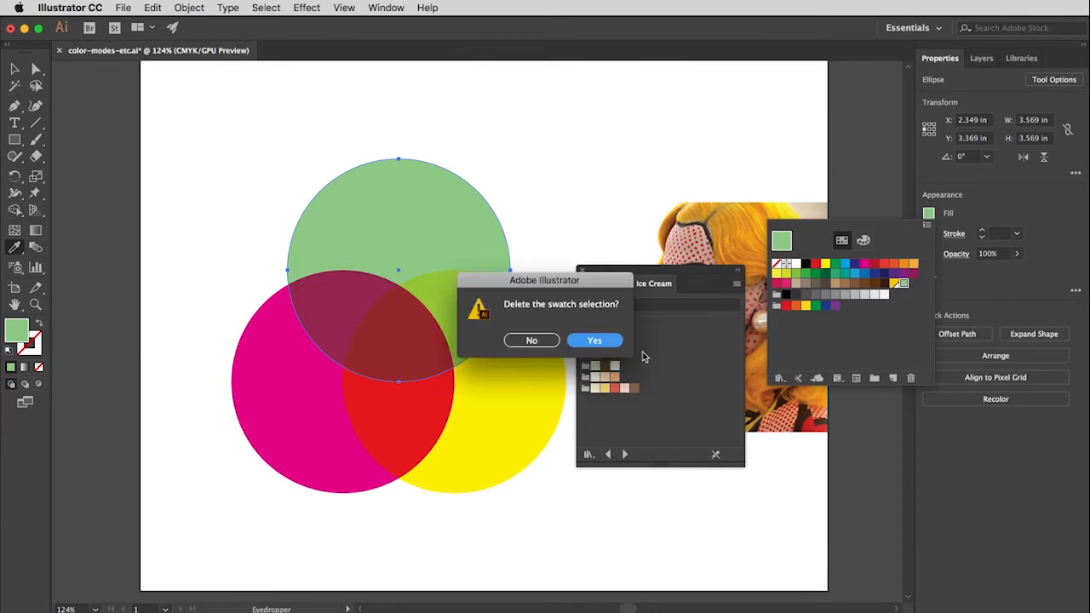
click(596, 340)
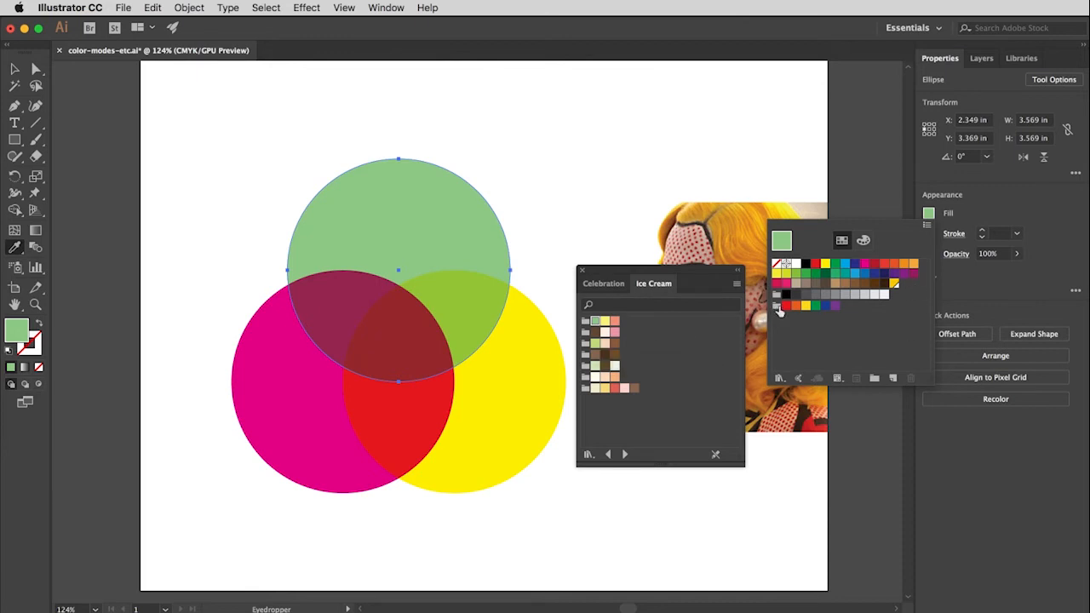
Fill the circle with the bright group's red, and delete all swatches in that group plus the golden yellow and adjacent dark brown swatches.
click(786, 306)
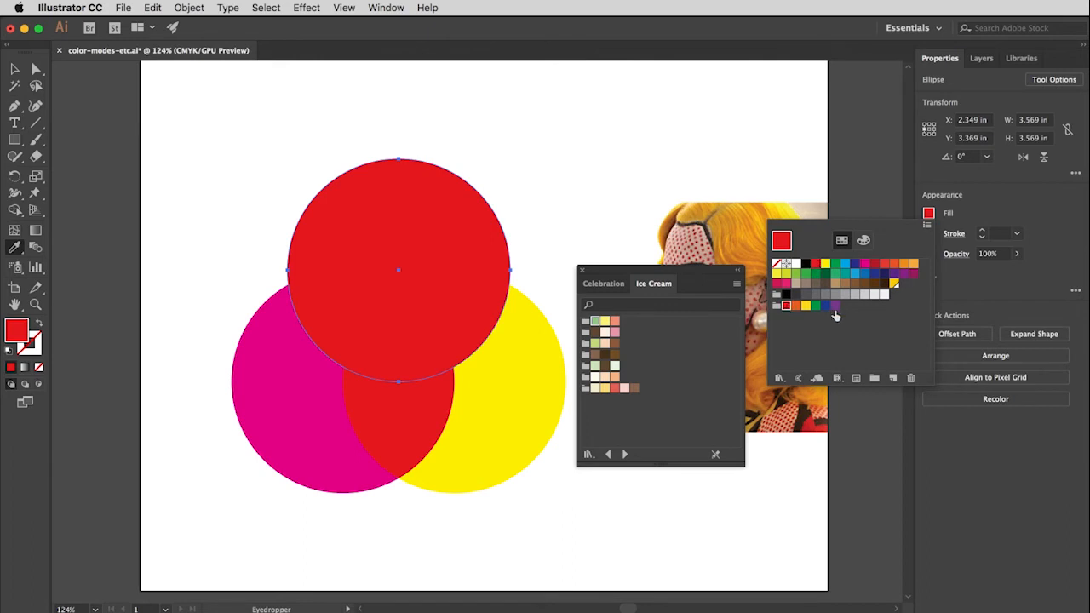
shift+click(837, 308)
click(897, 286)
click(912, 379)
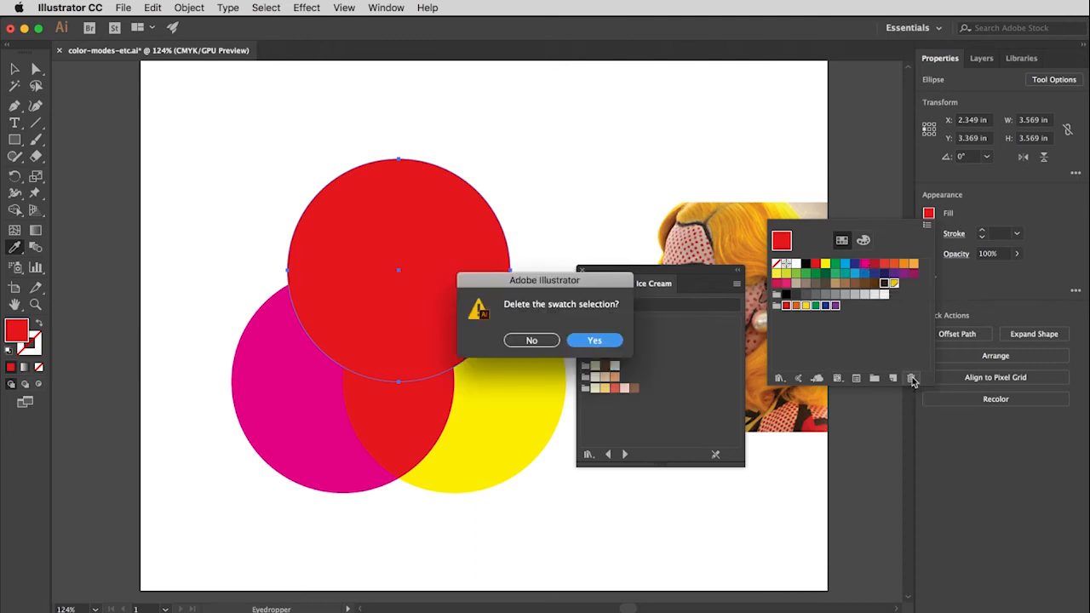
click(597, 339)
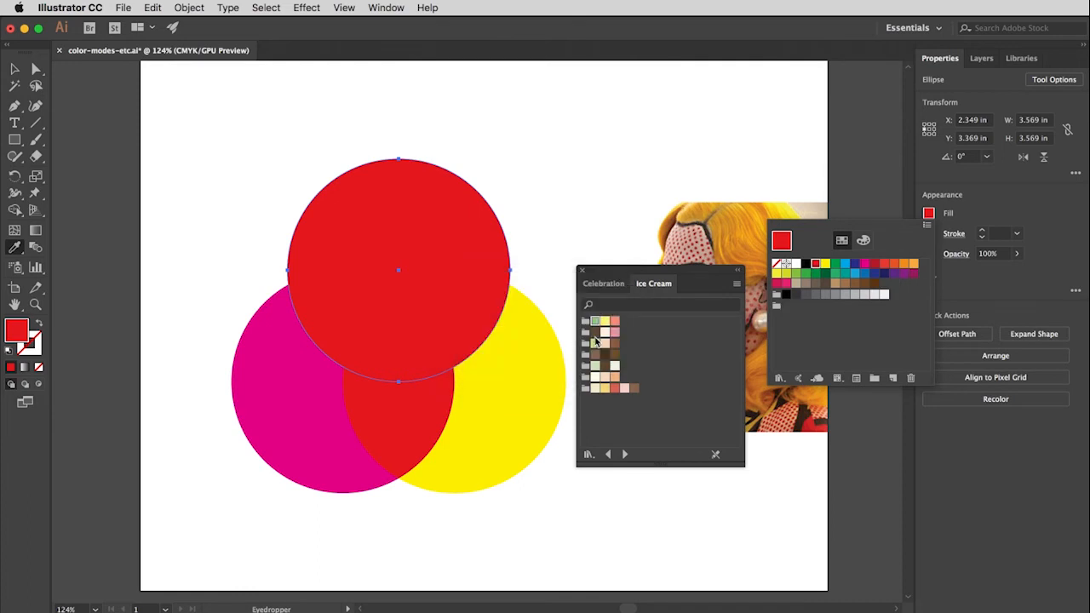